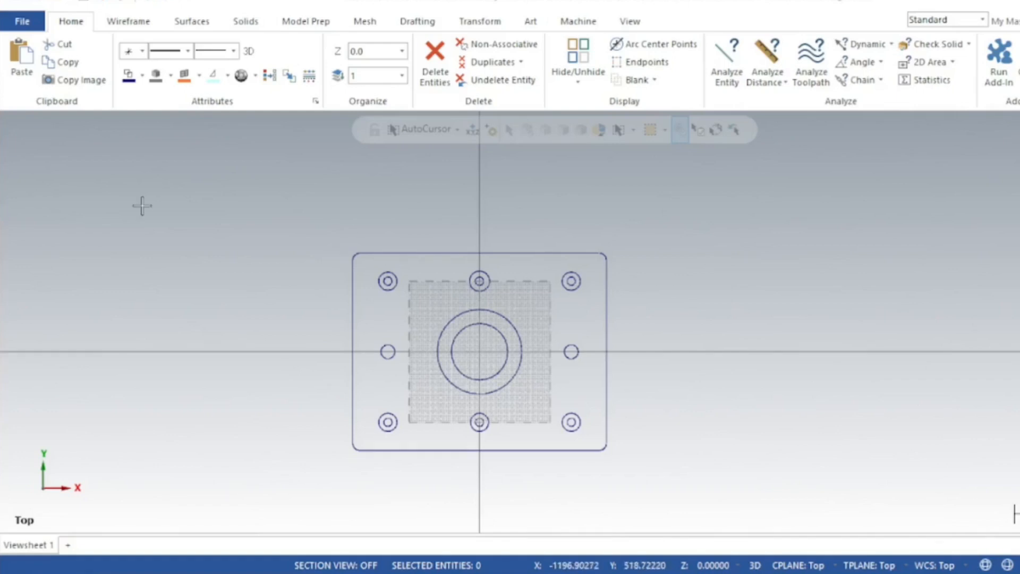
Step: Try a solid extrude of only the plate outline's upper straight edge, chained as a partial selection
{"action": "left_click", "coordinate": [241, 24]}
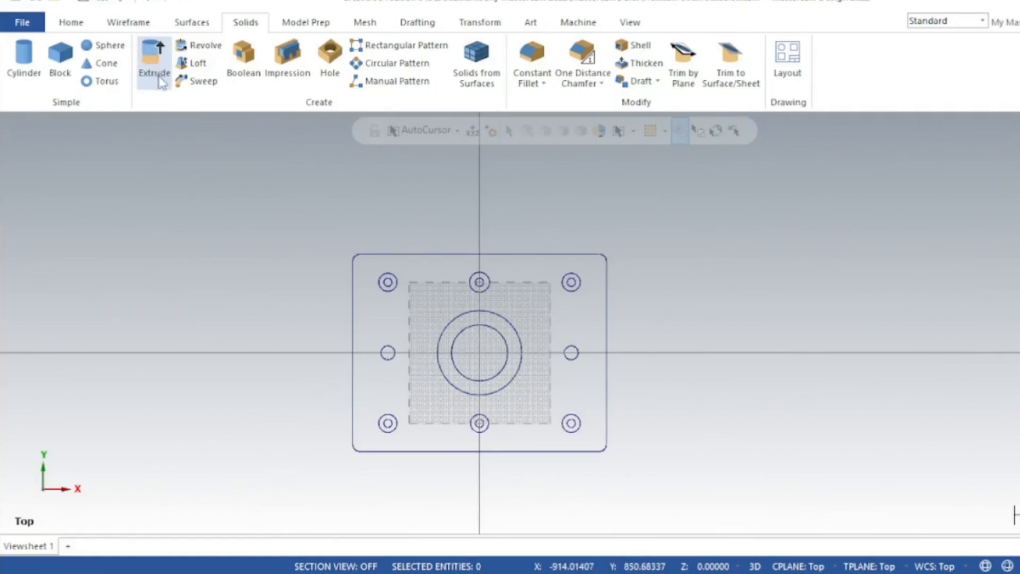
{"action": "left_click", "coordinate": [156, 67]}
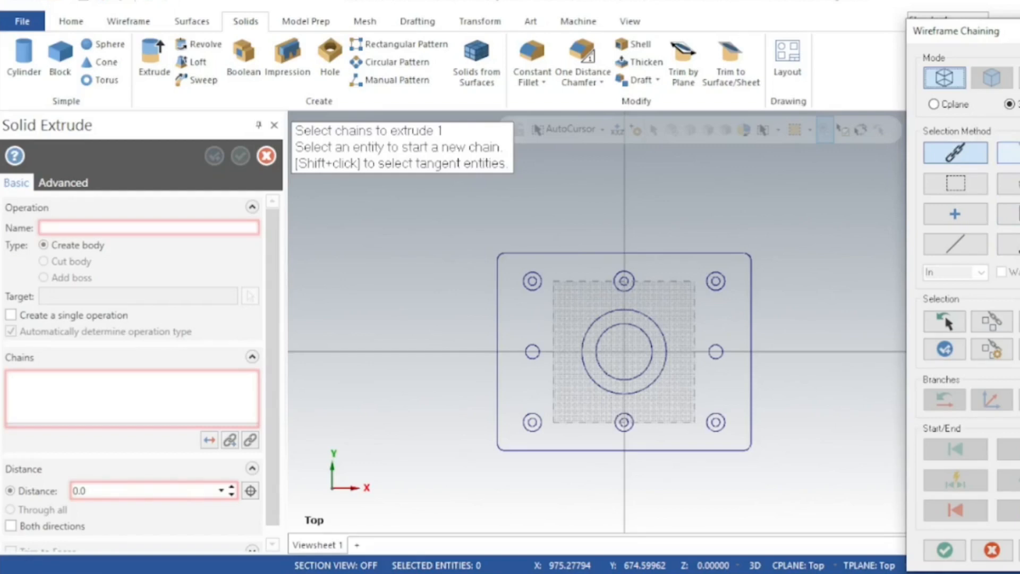
{"action": "left_click", "coordinate": [1013, 153]}
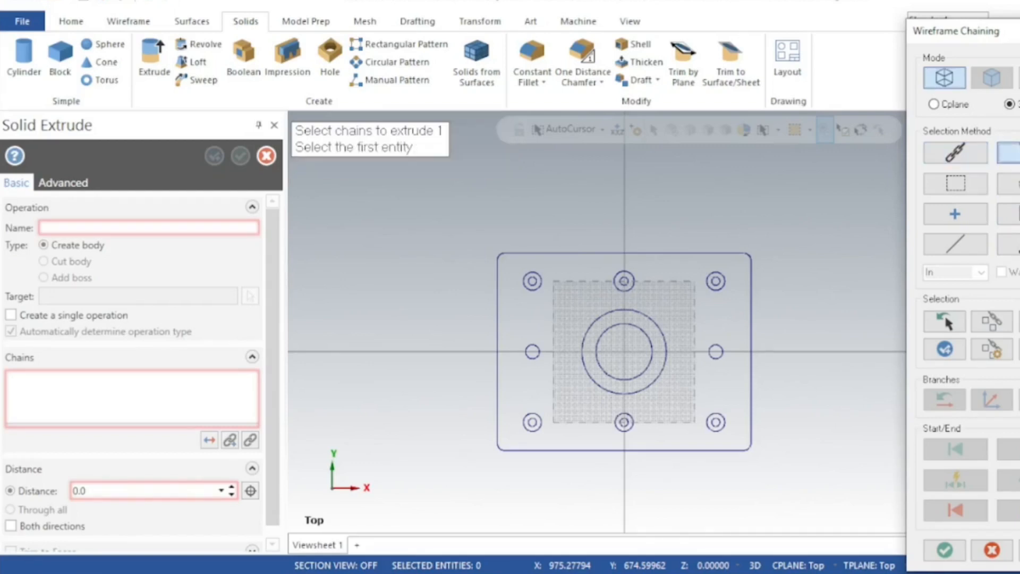
{"action": "left_click", "coordinate": [601, 253]}
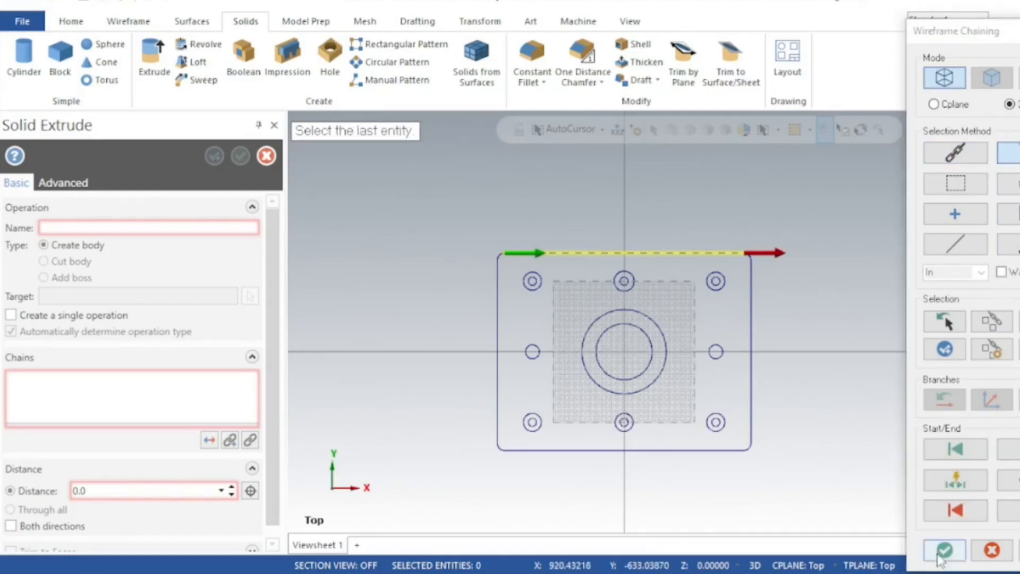
{"action": "left_click", "coordinate": [944, 551]}
{"action": "middle_click_drag", "start_coordinate": [867, 432], "coordinate": [861, 379]}
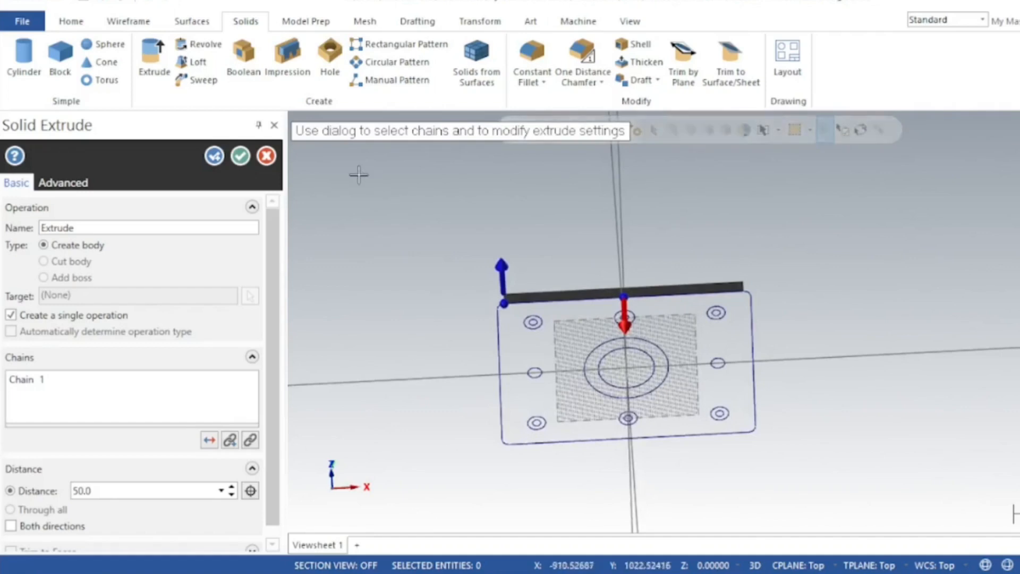
{"action": "left_click", "coordinate": [266, 156]}
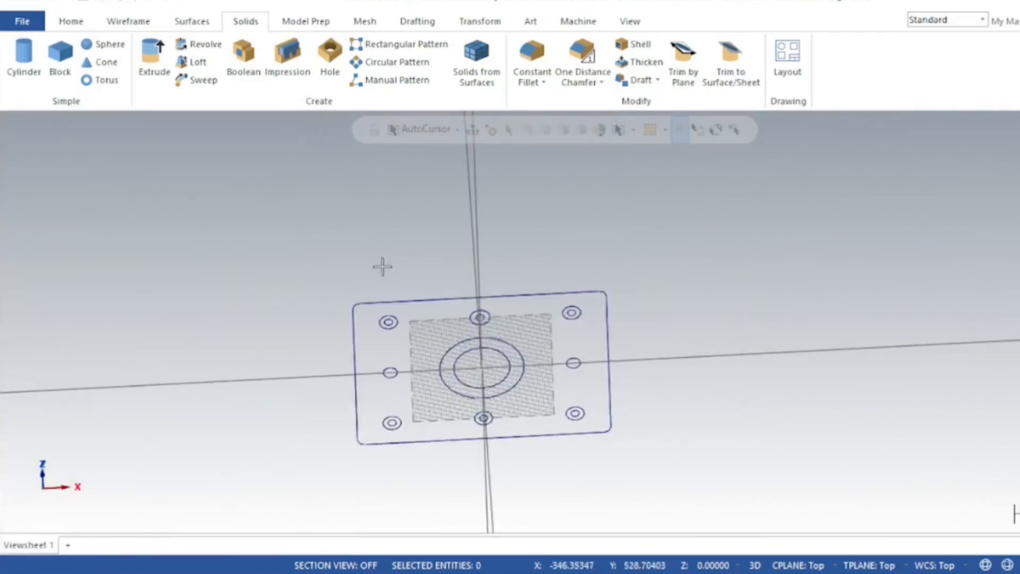
{"action": "right_click", "coordinate": [355, 257]}
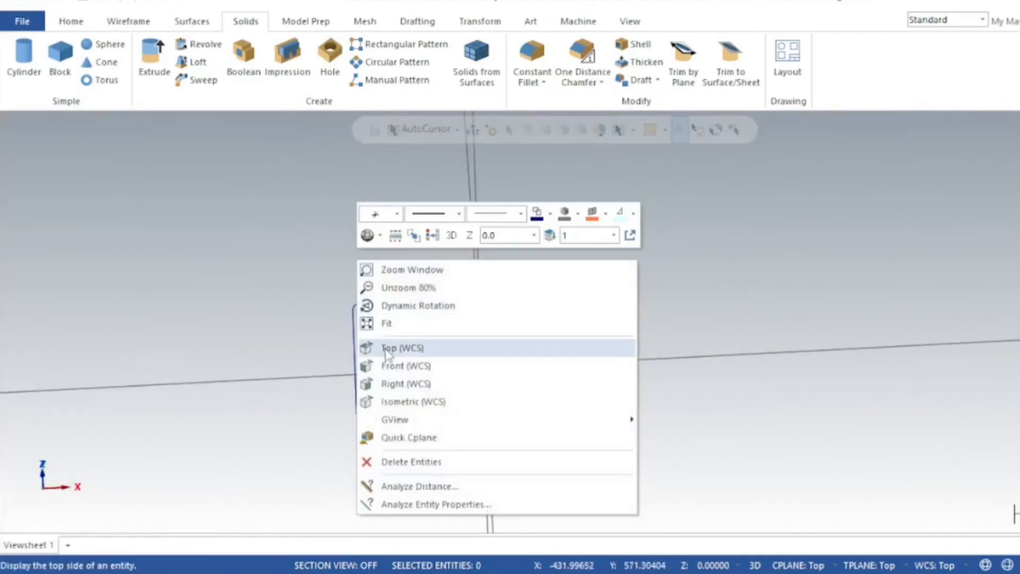
{"action": "left_click", "coordinate": [402, 348]}
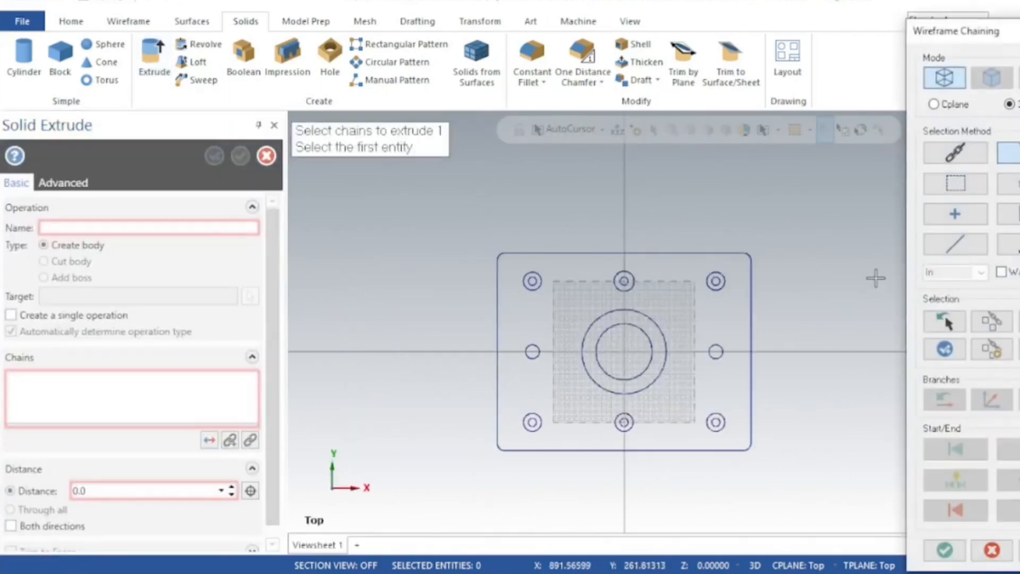
Step: Try a solid extrude of the window-selected hole circles in the plate's left and middle columns, with their chain directions reversed
{"action": "left_click", "coordinate": [955, 185]}
{"action": "left_click_drag", "start_coordinate": [509, 255], "coordinate": [642, 458]}
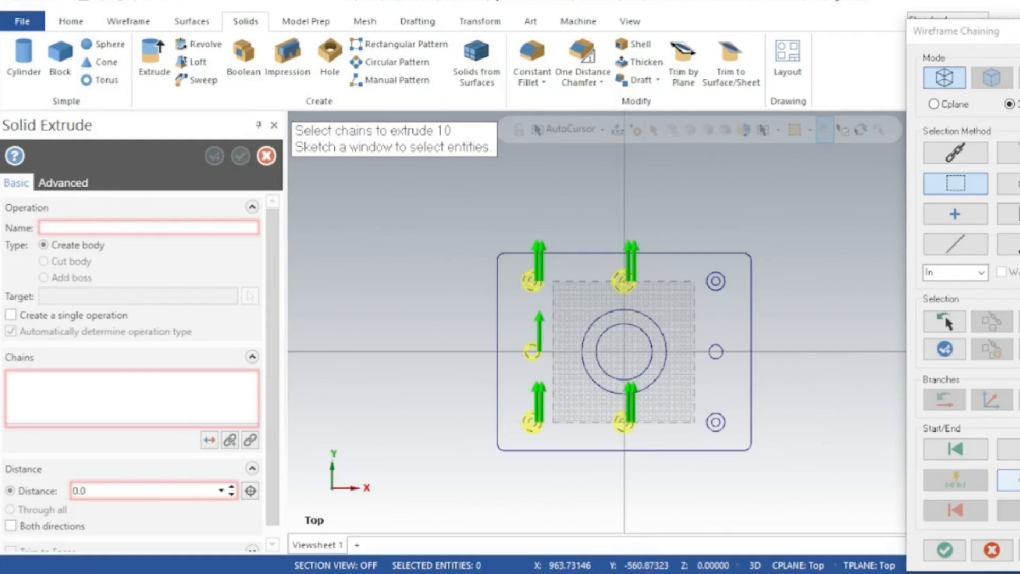
{"action": "left_click", "coordinate": [1009, 480]}
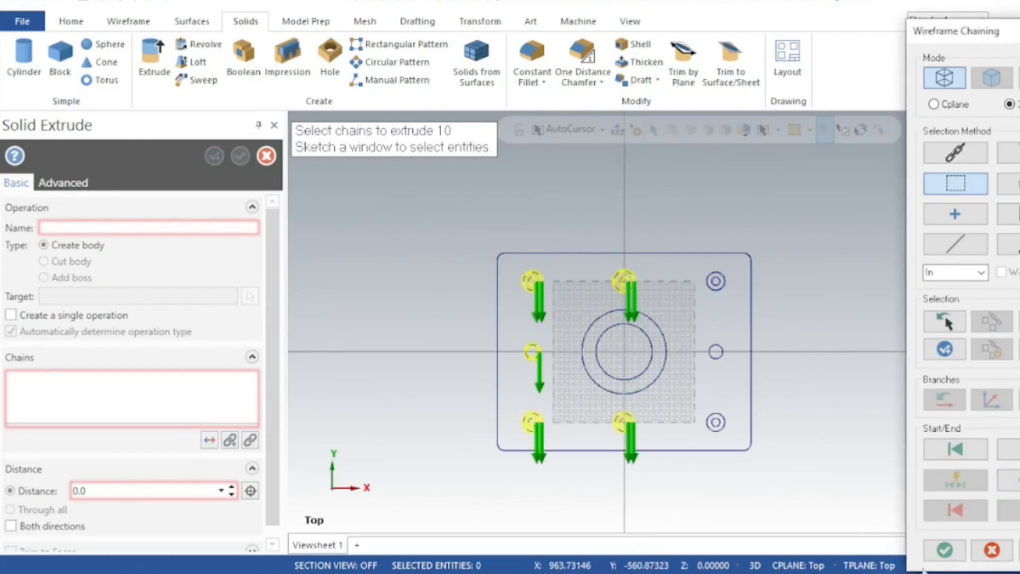
{"action": "left_click", "coordinate": [945, 550]}
{"action": "middle_click_drag", "start_coordinate": [836, 368], "coordinate": [836, 348]}
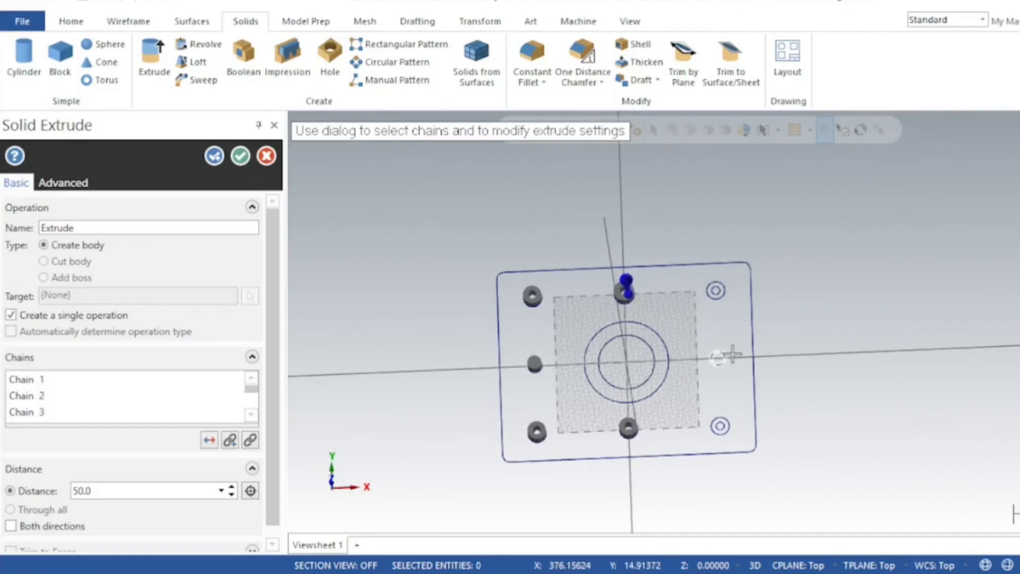
{"action": "left_click", "coordinate": [267, 156]}
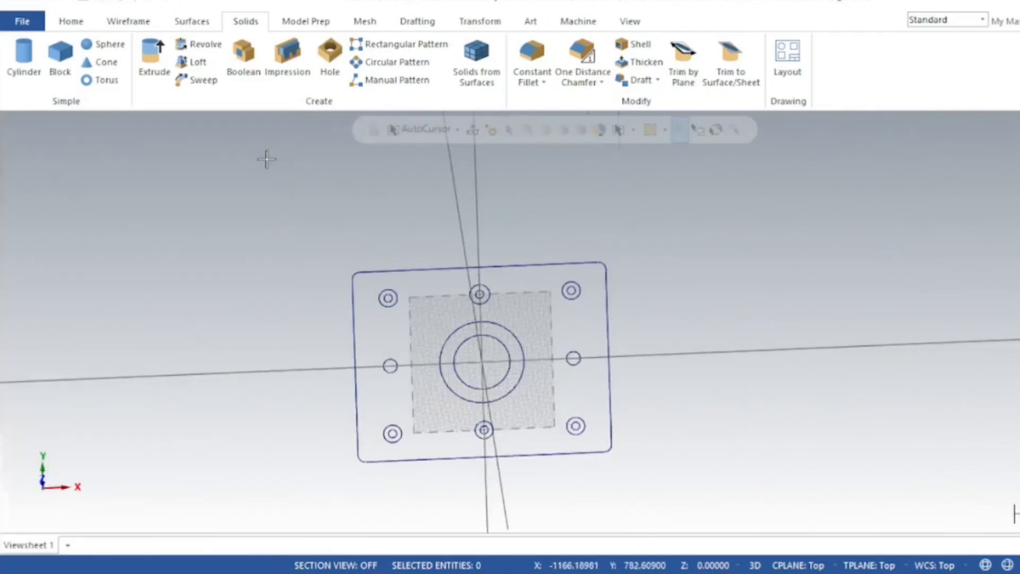
{"action": "right_click", "coordinate": [694, 194]}
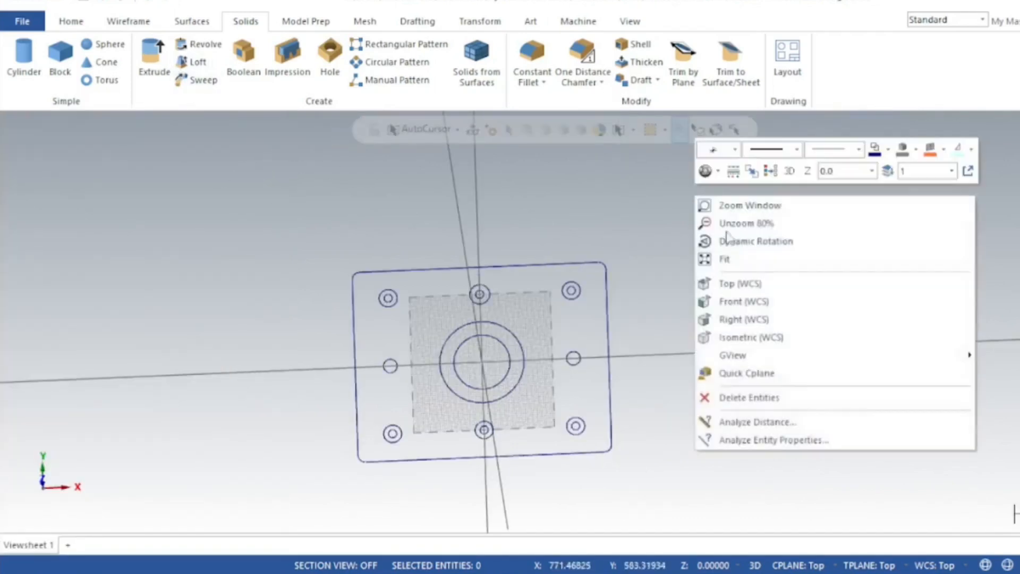
{"action": "left_click", "coordinate": [722, 284]}
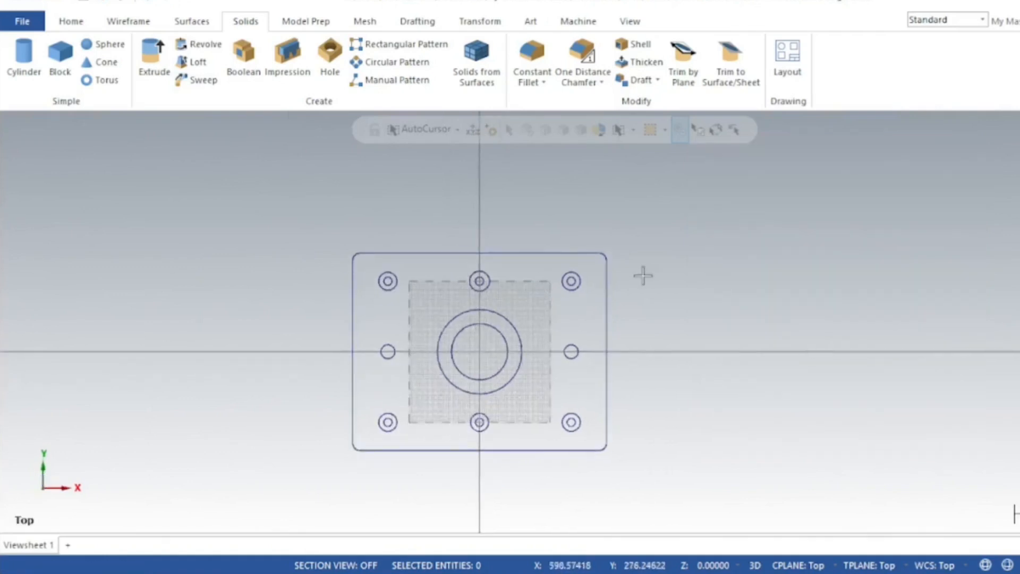
Step: Start a solid extrude that creates a body from the plate's complete rounded rectangular outline as one chain
{"action": "left_click", "coordinate": [152, 61]}
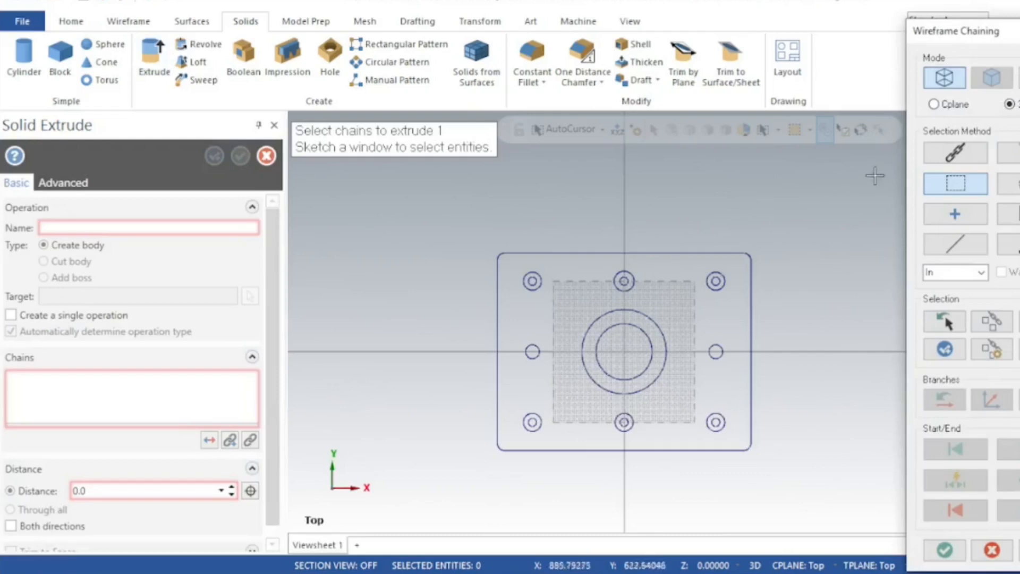
{"action": "left_click", "coordinate": [948, 157]}
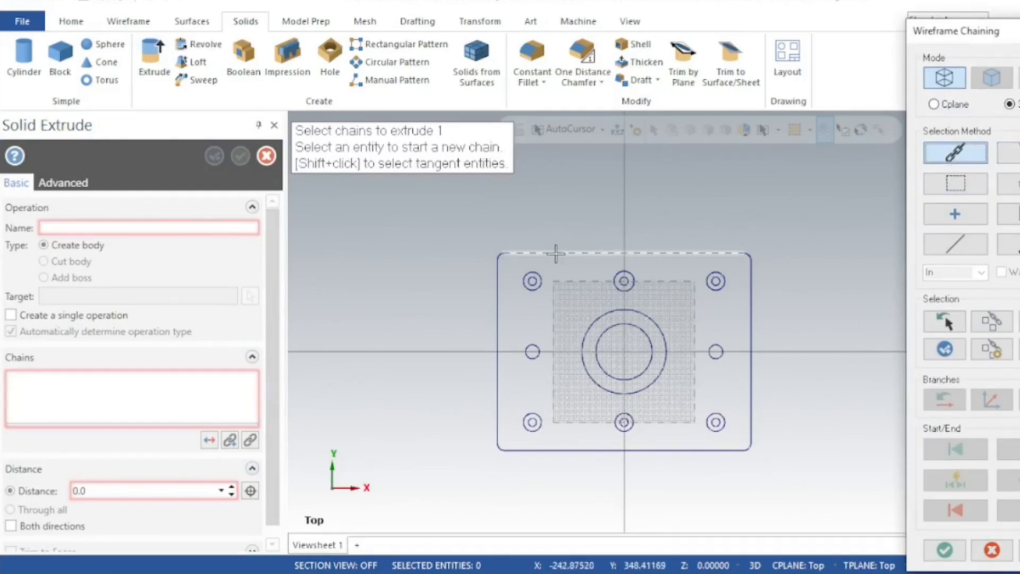
{"action": "left_click", "coordinate": [555, 253]}
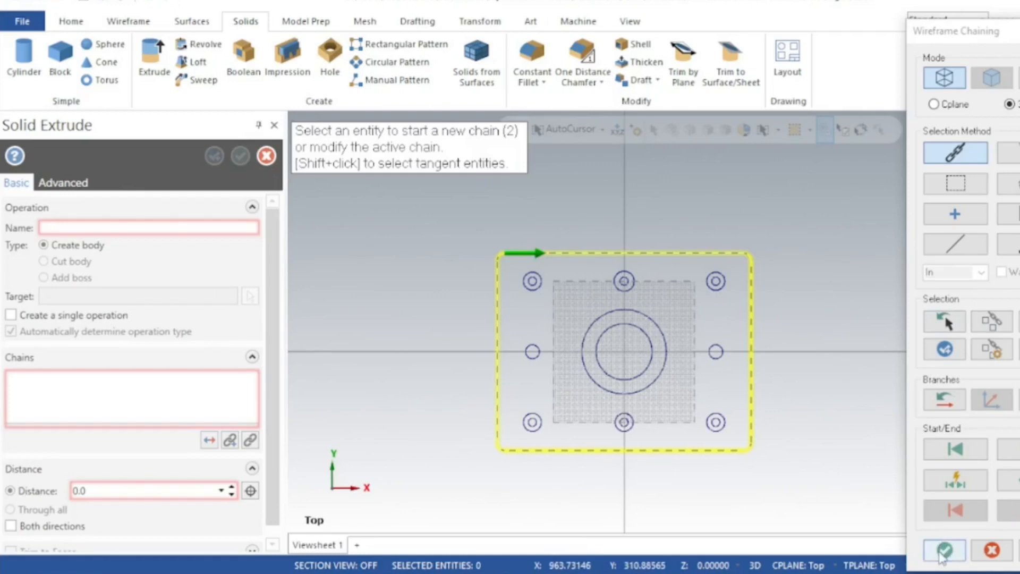
{"action": "left_click", "coordinate": [945, 549]}
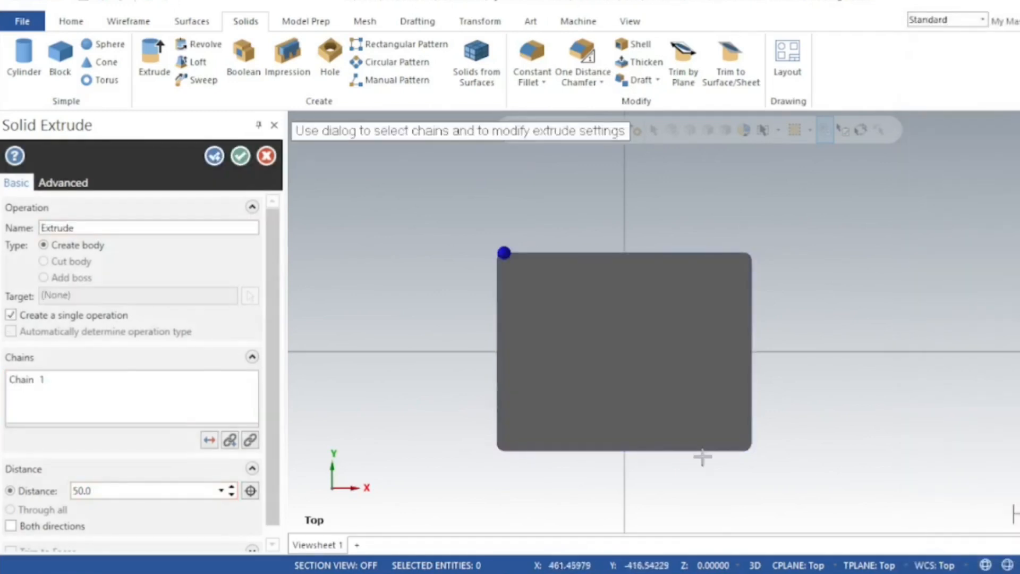
Step: Name the plate's extrude operation "Extrude 1" and set its distance to 55
{"action": "middle_click_drag", "start_coordinate": [428, 398], "coordinate": [417, 314]}
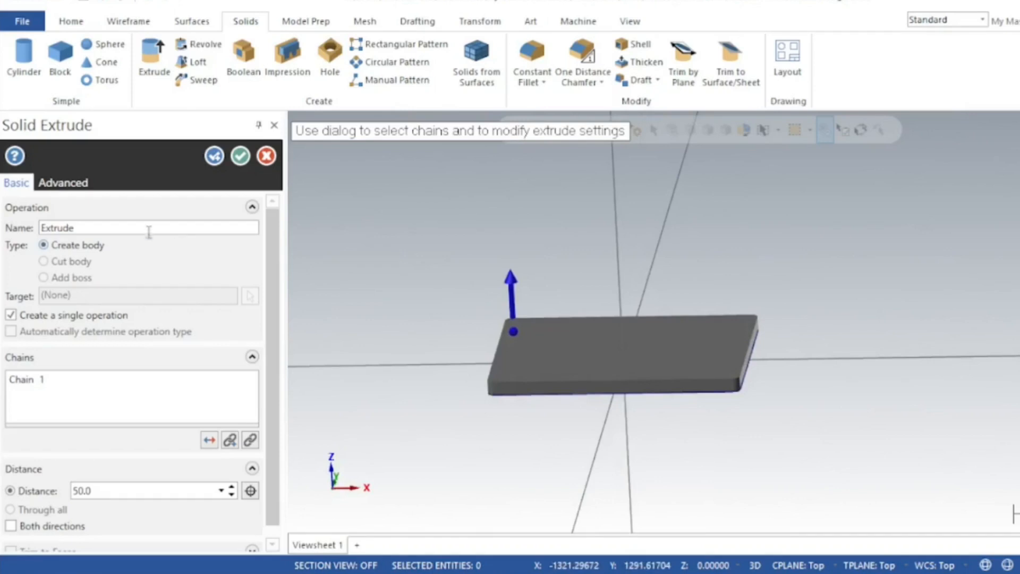
{"action": "left_click", "coordinate": [126, 227]}
{"action": "type", "text": "1"}
{"action": "middle_click_drag", "start_coordinate": [419, 356], "coordinate": [424, 335]}
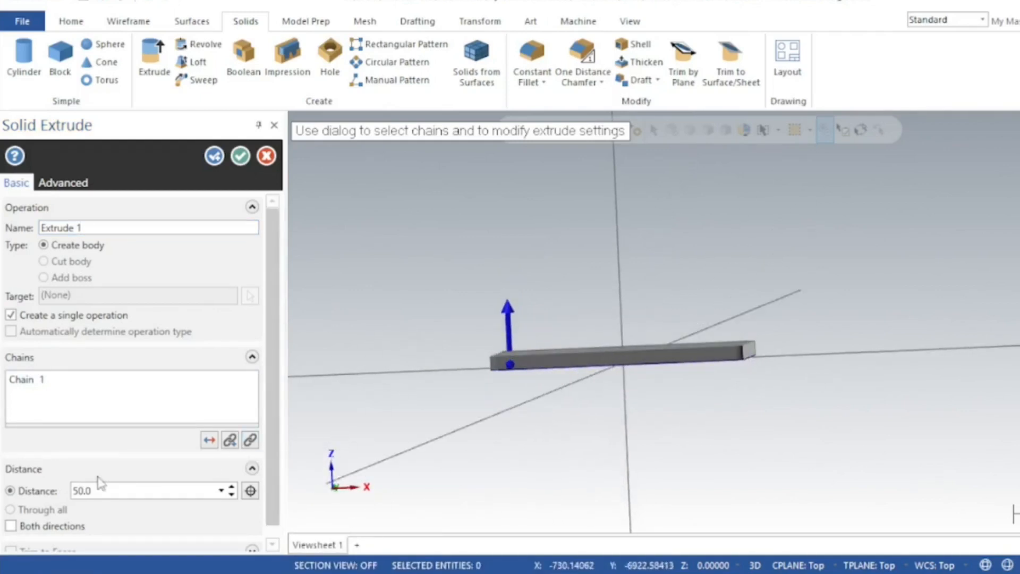
{"action": "double_click", "coordinate": [86, 492]}
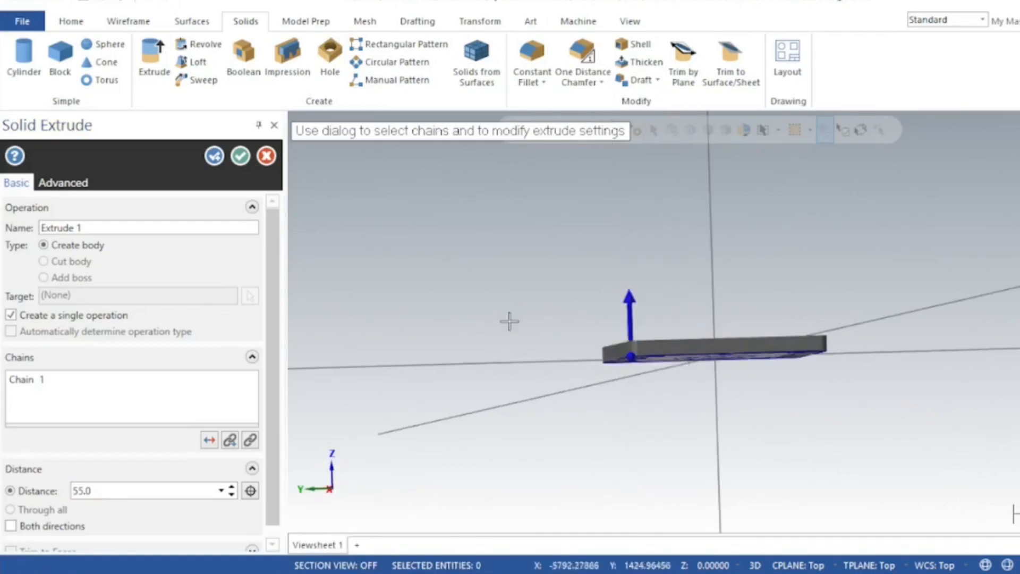
{"action": "middle_click_drag", "start_coordinate": [508, 321], "coordinate": [410, 321]}
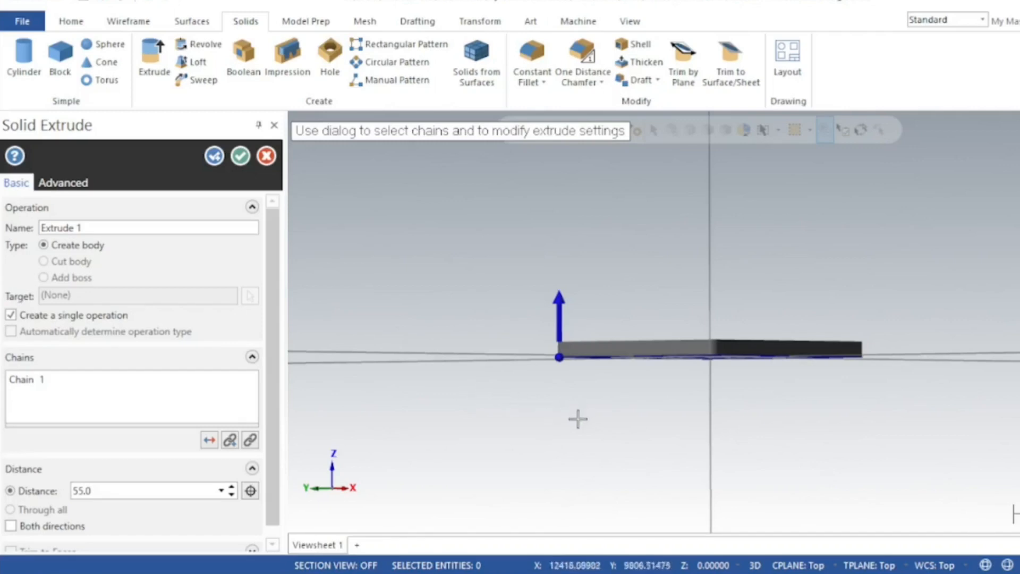
{"action": "middle_click_drag", "start_coordinate": [565, 417], "coordinate": [633, 382]}
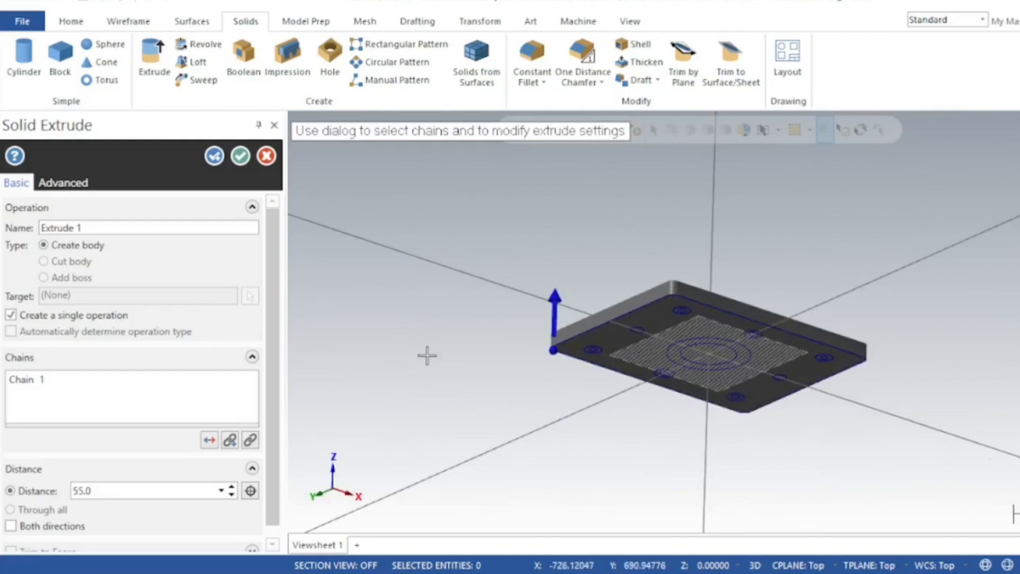
{"action": "middle_click_drag", "start_coordinate": [440, 330], "coordinate": [362, 356]}
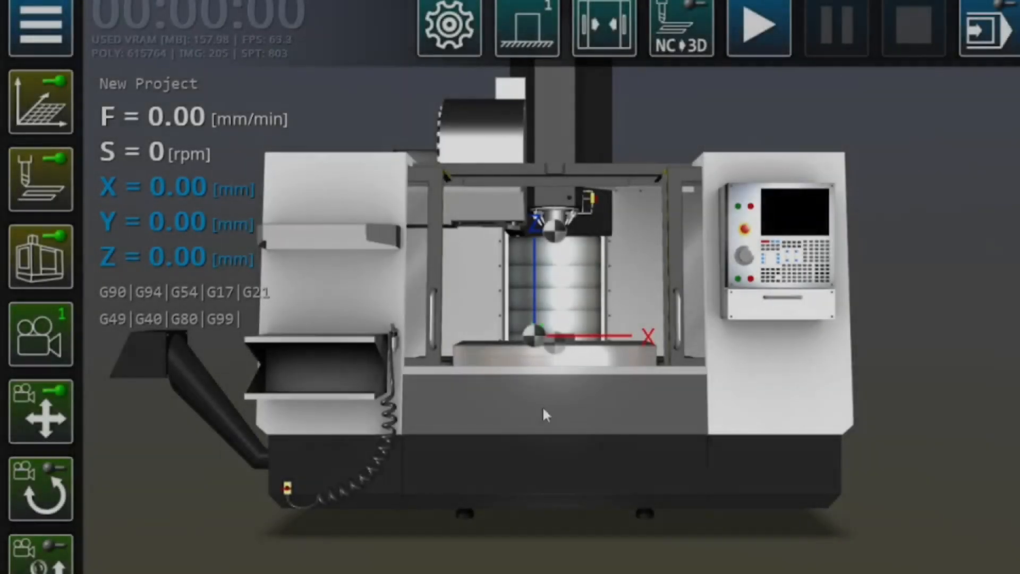
Step: Switch to the CNC machine simulator and examine where the work zero and axes sit on the stock relative to the spindle
{"action": "left_click_drag", "start_coordinate": [543, 408], "coordinate": [426, 474]}
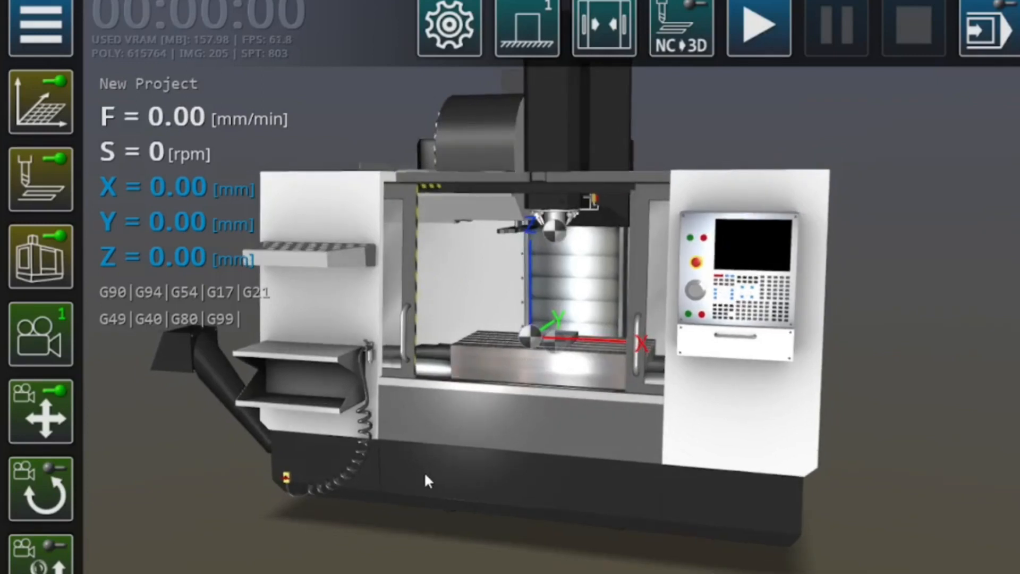
{"action": "scroll", "coordinate": [516, 369], "scroll_direction": "up", "scroll_amount": 3}
{"action": "scroll", "coordinate": [518, 372], "scroll_direction": "up", "scroll_amount": 1}
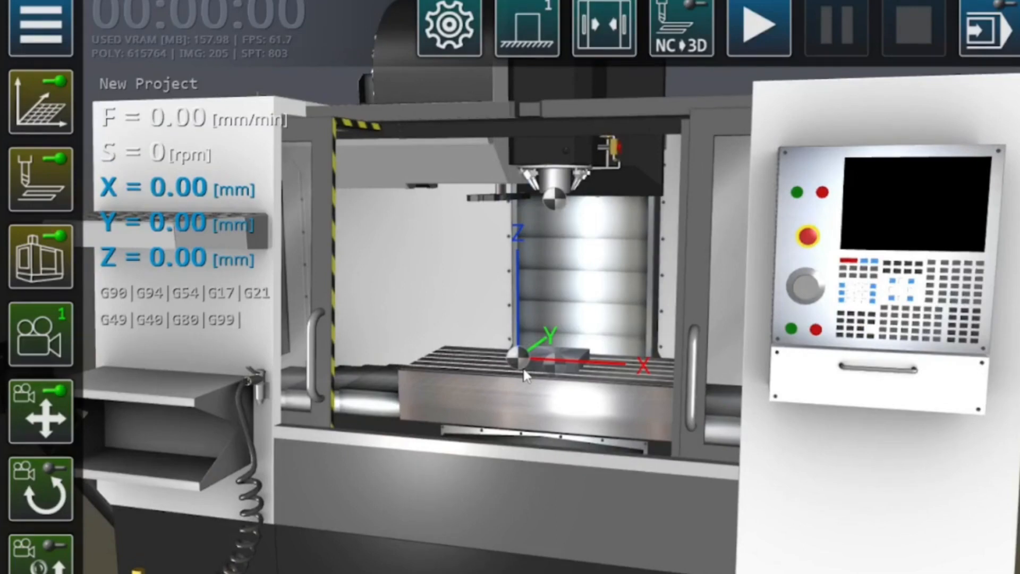
{"action": "scroll", "coordinate": [518, 375], "scroll_direction": "down", "scroll_amount": 2}
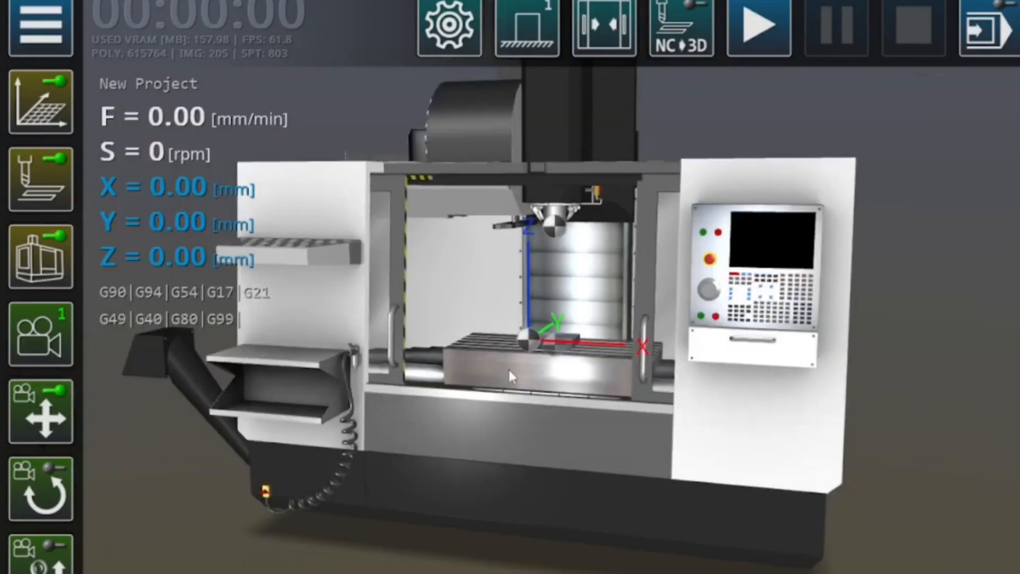
{"action": "scroll", "coordinate": [509, 371], "scroll_direction": "up", "scroll_amount": 2}
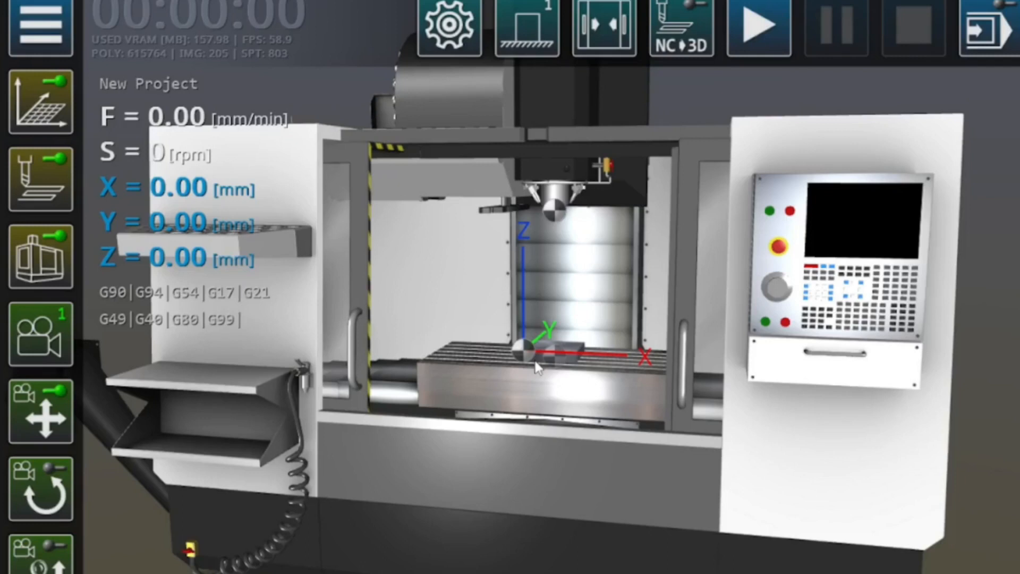
{"action": "middle_click_drag", "start_coordinate": [536, 361], "coordinate": [558, 426]}
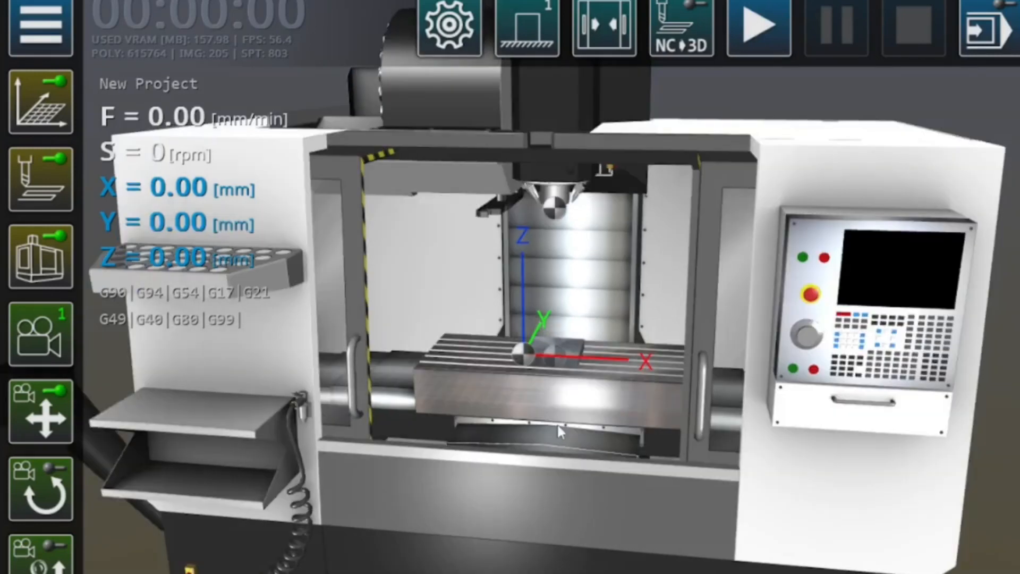
{"action": "middle_click_drag", "start_coordinate": [557, 423], "coordinate": [534, 369]}
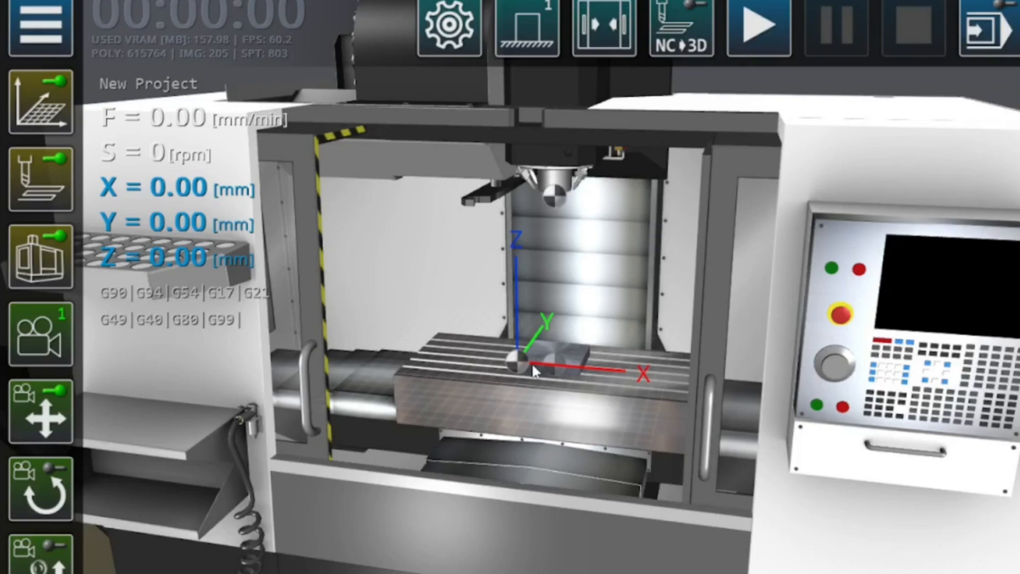
{"action": "right_click_drag", "start_coordinate": [534, 371], "coordinate": [533, 522]}
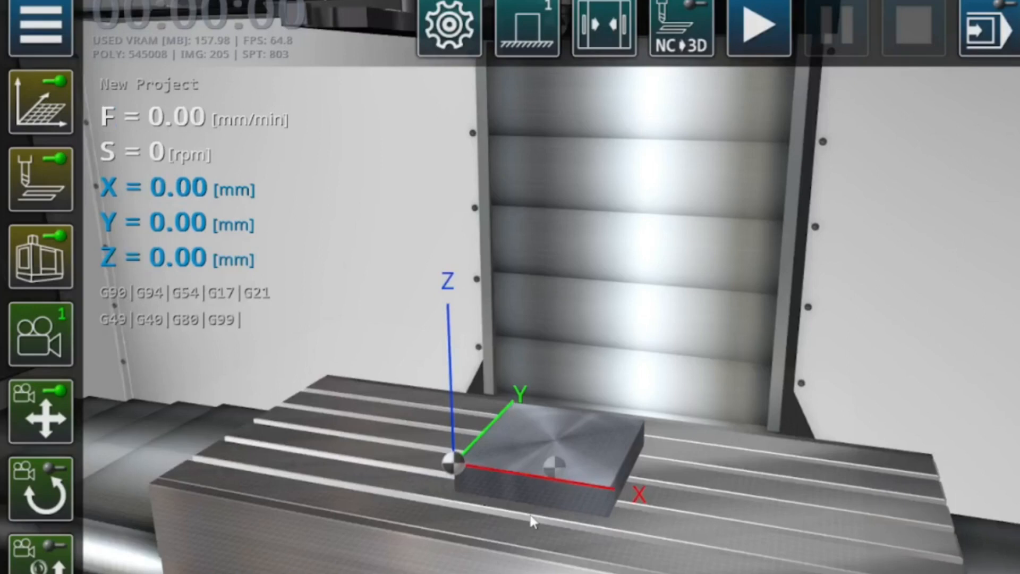
{"action": "right_click_drag", "start_coordinate": [533, 522], "coordinate": [555, 202]}
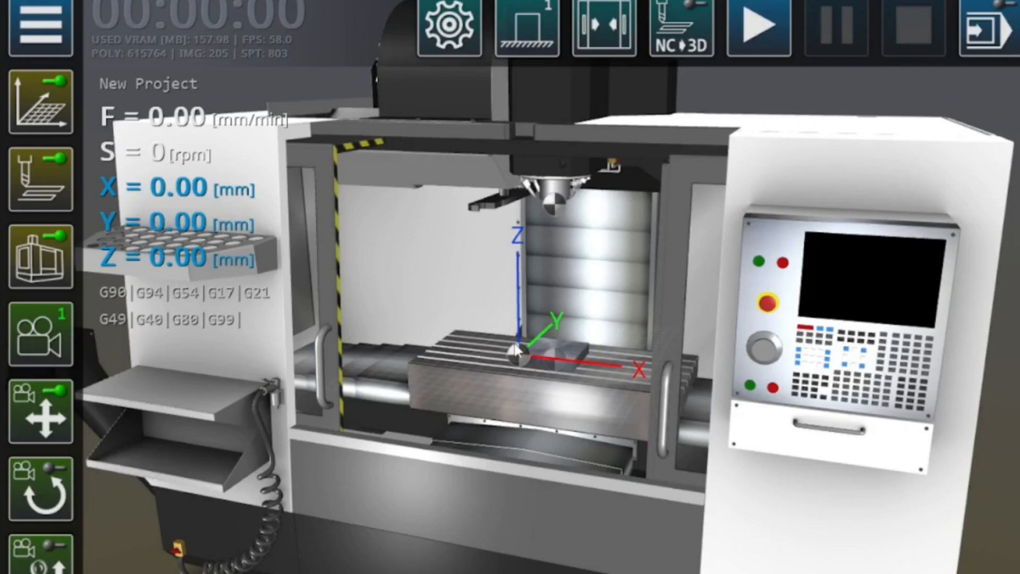
{"action": "scroll", "coordinate": [516, 349], "scroll_direction": "up", "scroll_amount": 4}
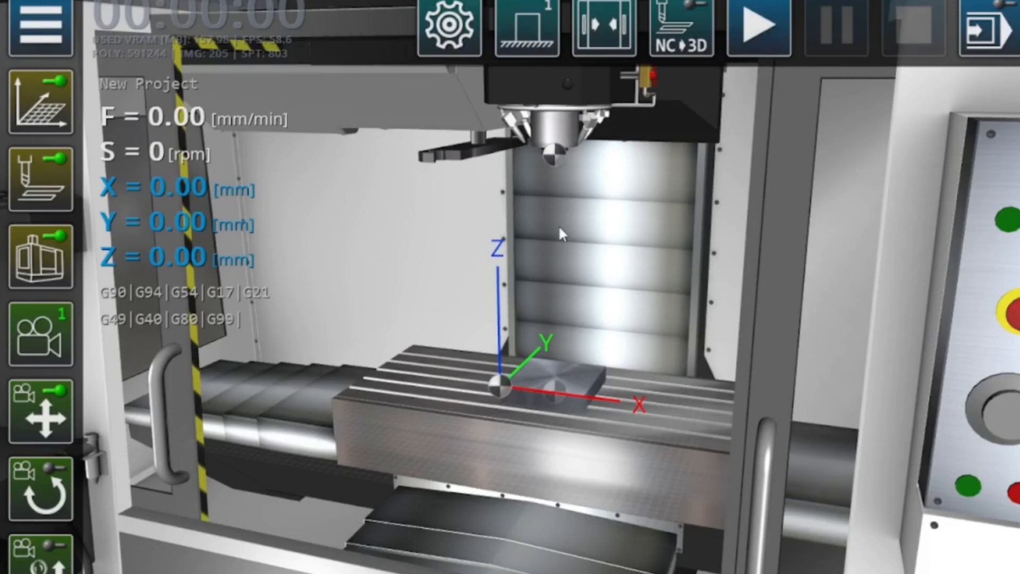
{"action": "scroll", "coordinate": [559, 228], "scroll_direction": "down", "scroll_amount": 2}
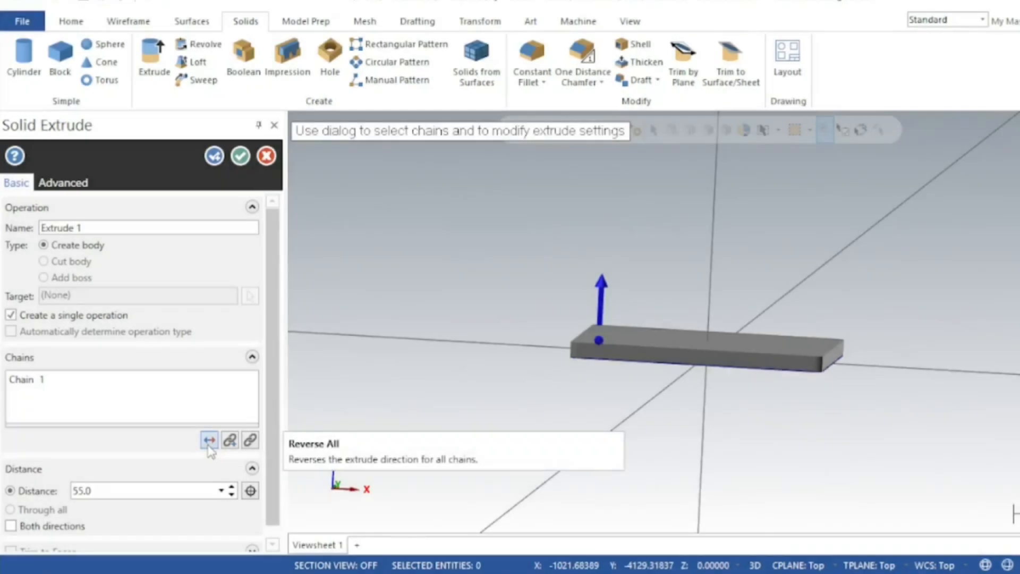
Step: Back in Mastercam, reverse the plate's extrude direction to point downward and create the body, keeping the Extrude command active
{"action": "left_click", "coordinate": [210, 441]}
{"action": "middle_click_drag", "start_coordinate": [446, 412], "coordinate": [536, 325]}
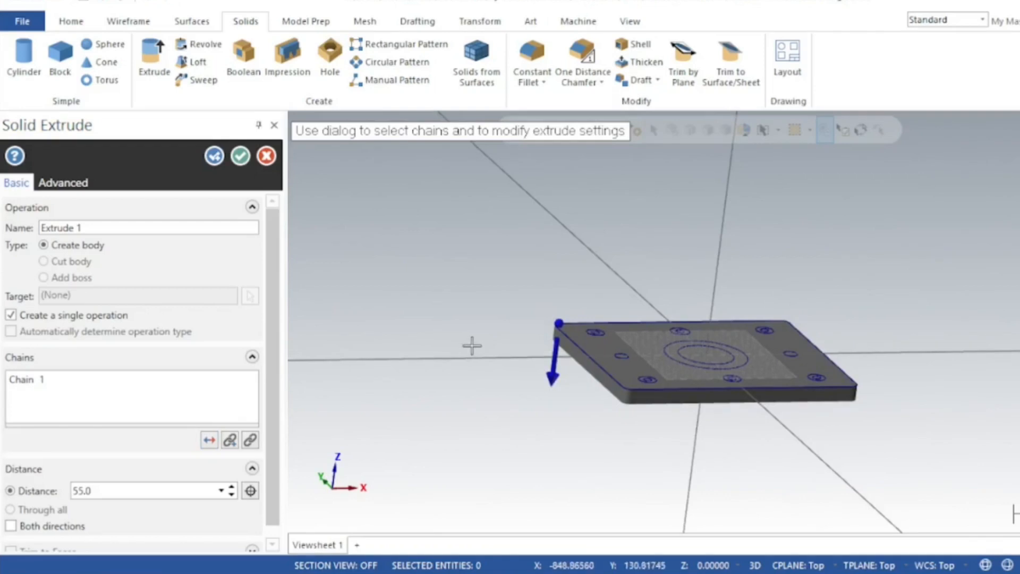
{"action": "middle_click_drag", "start_coordinate": [458, 337], "coordinate": [424, 351]}
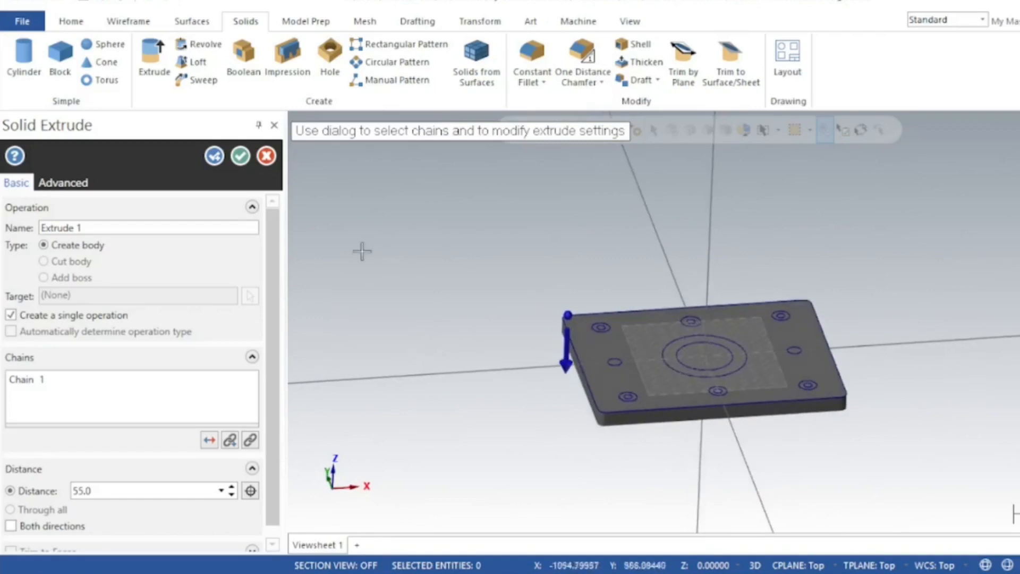
{"action": "left_click", "coordinate": [215, 157]}
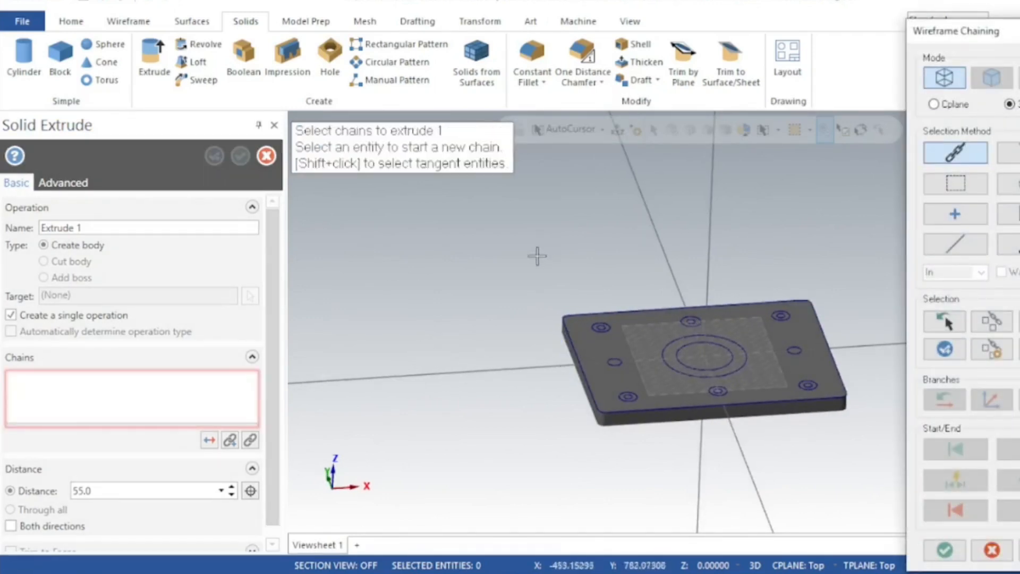
Step: Return to the CNC machine simulator and examine the stock and work zero on the table up close
{"action": "mouse_move", "coordinate": [526, 250]}
{"action": "middle_mouse_down"}
{"action": "mouse_move", "coordinate": [504, 295]}
{"action": "mouse_move", "coordinate": [528, 319]}
{"action": "middle_mouse_up"}
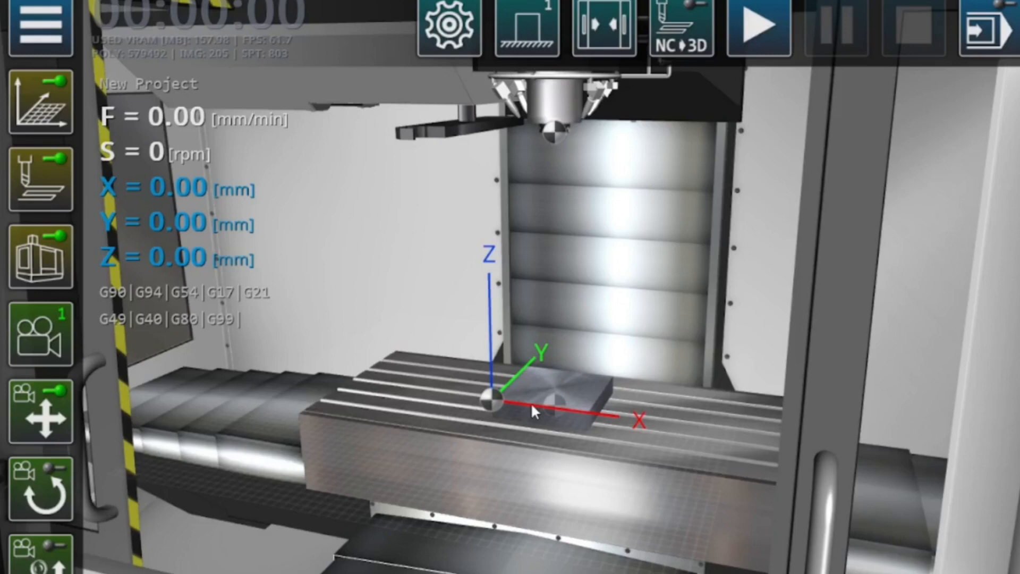
{"action": "right_click_drag", "start_coordinate": [532, 404], "coordinate": [535, 459]}
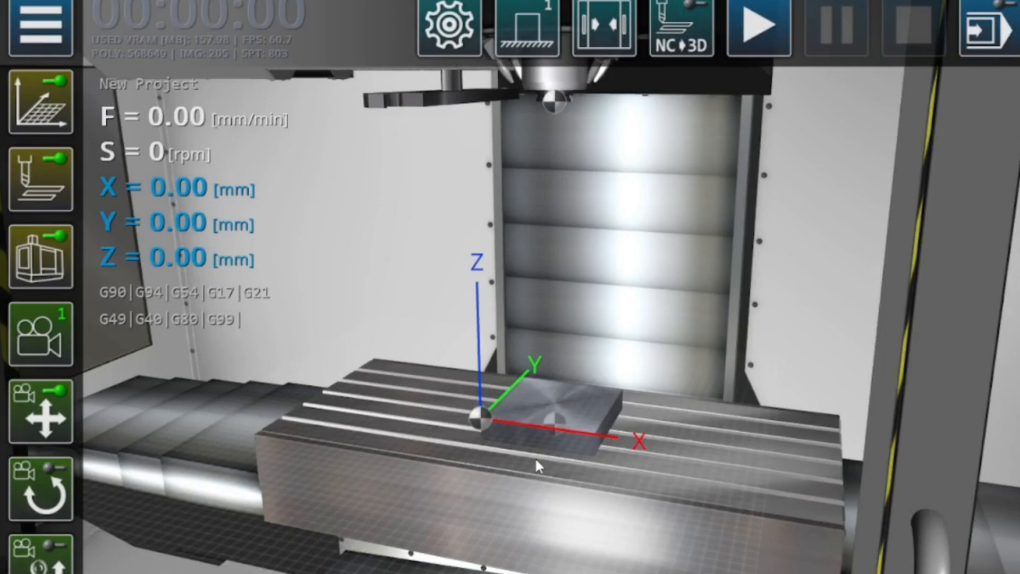